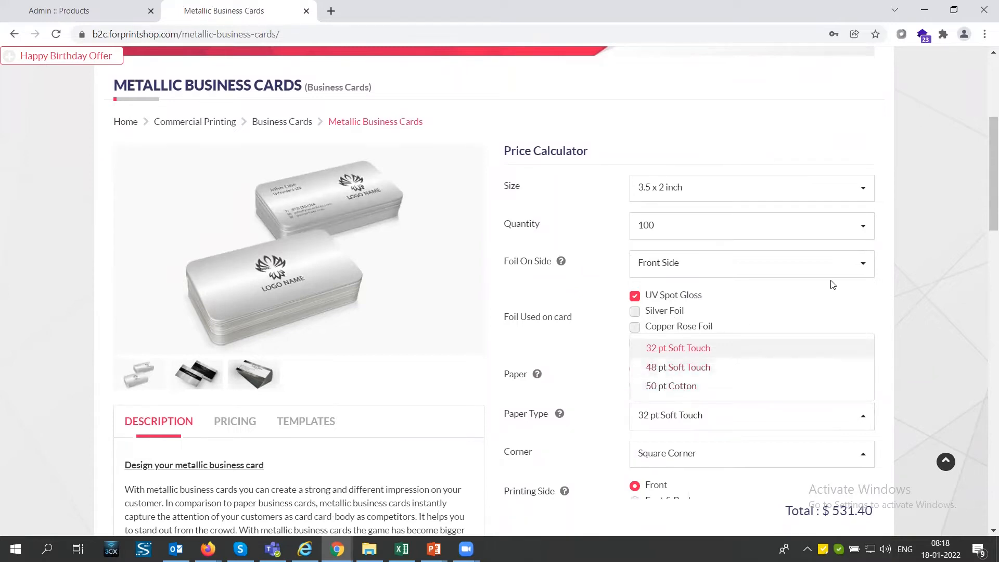
Step: Review the Paper Type choices in the Metallic Business Cards price calculator
click(835, 296)
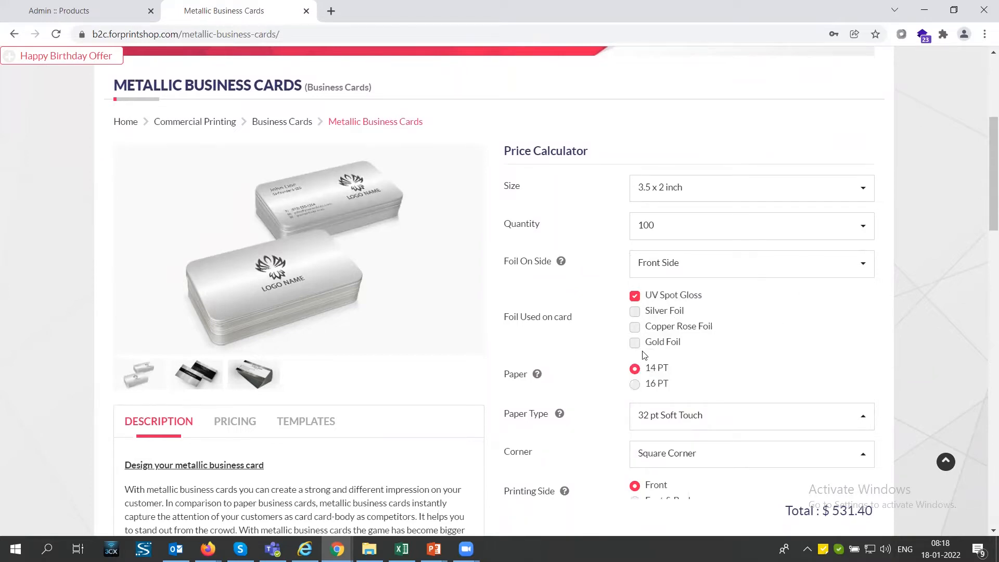
click(672, 424)
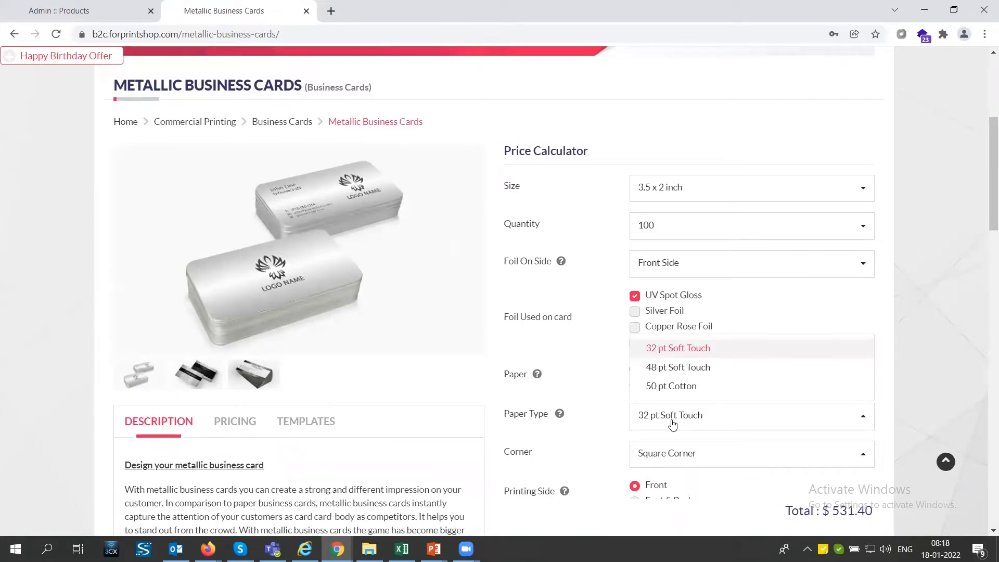
Step: In the store admin, open the Foil On Side additional option of Metallic Business Cards for editing
click(104, 11)
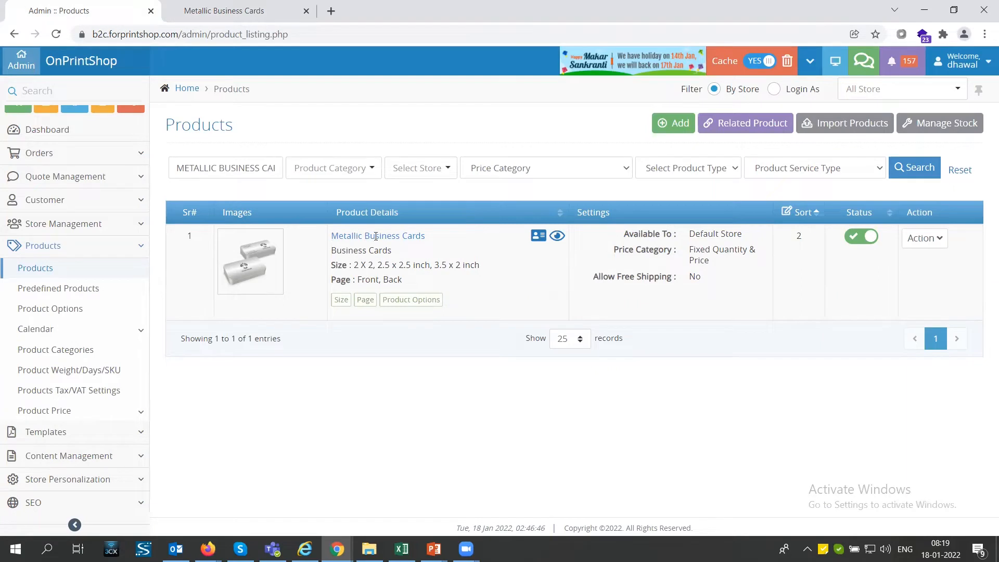
click(925, 238)
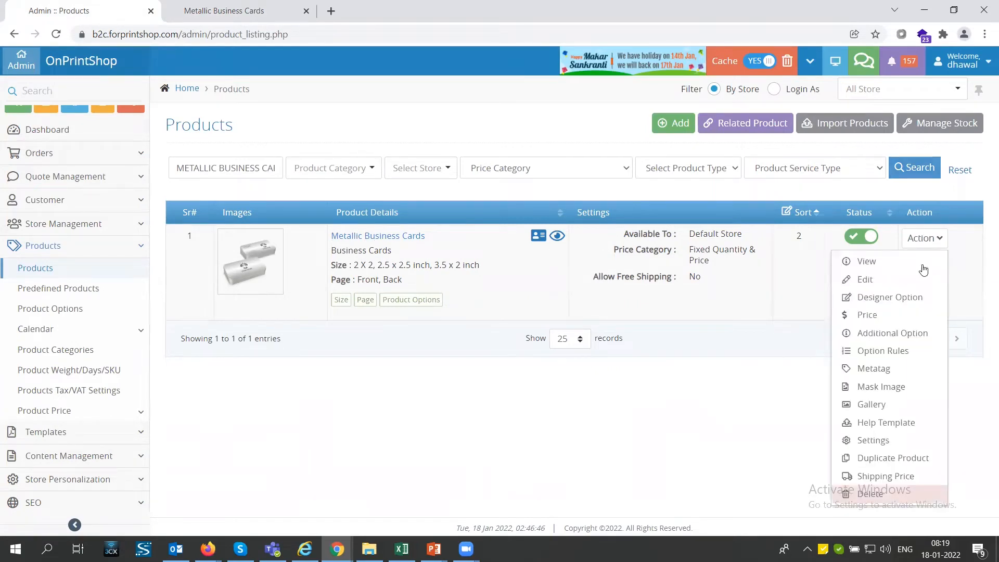
click(916, 334)
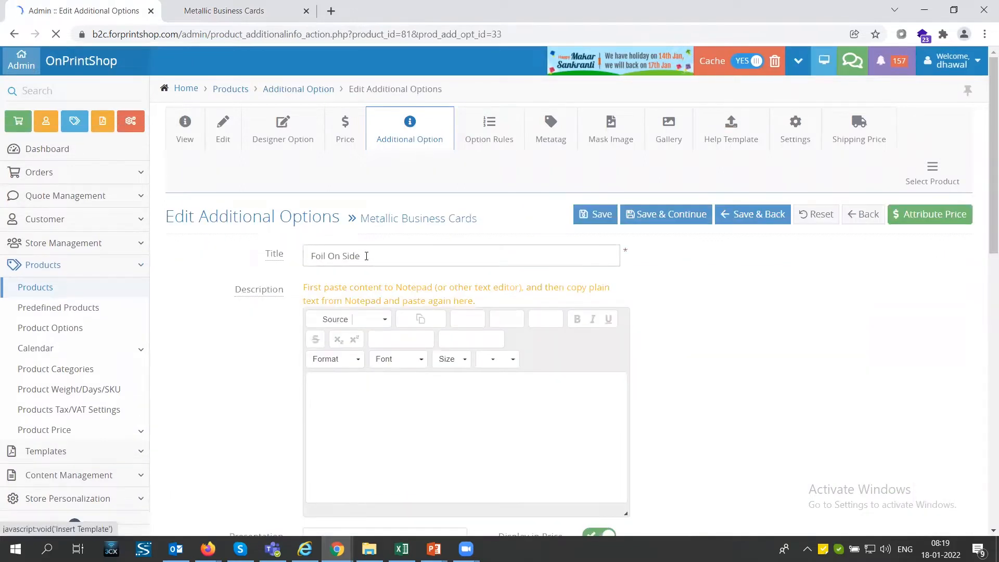
drag(368, 257, 311, 256)
scroll(318, 267, down, 2)
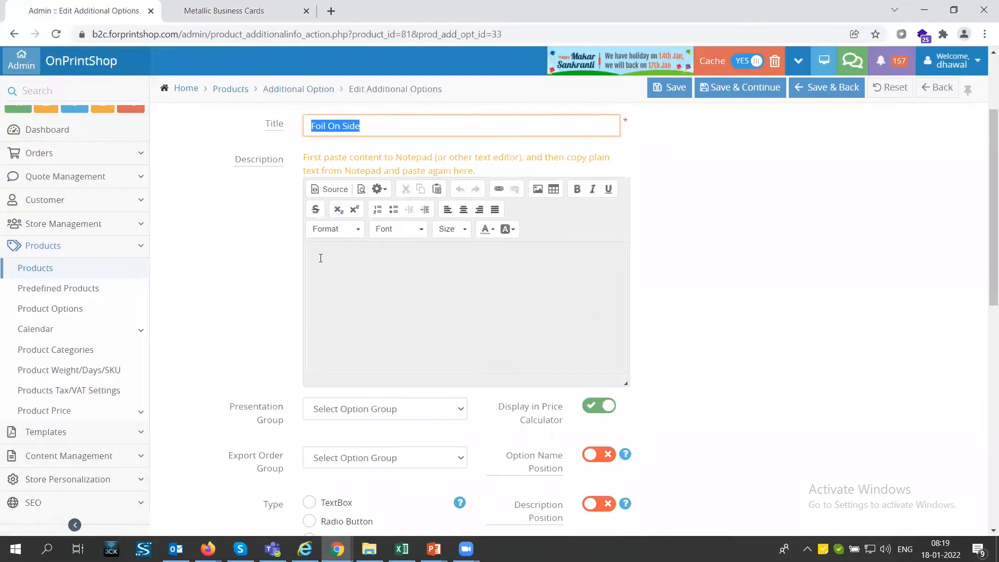
Step: View the Foil On Side help on the storefront product page, and return to the option's description in the admin
click(256, 6)
click(561, 133)
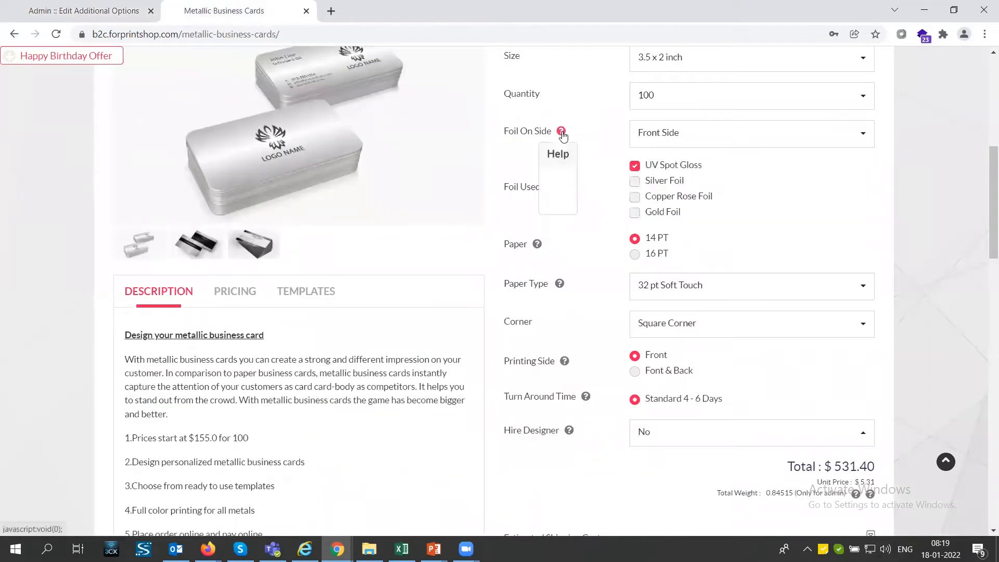
click(84, 10)
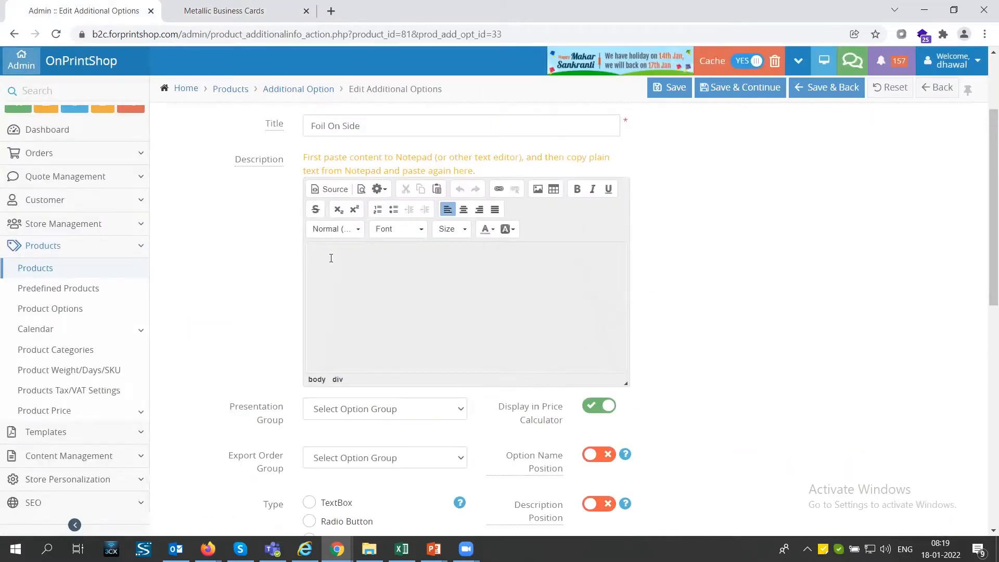
Step: Examine the option's type and display settings, comparing Display Above Size with the storefront price calculator layout
scroll(331, 258, up, 3)
scroll(355, 296, down, 5)
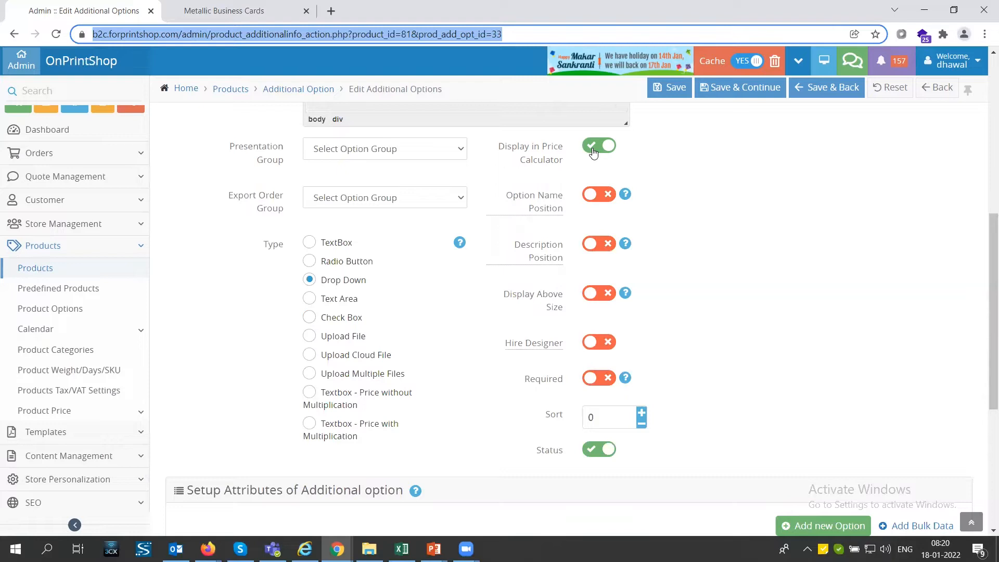
click(512, 298)
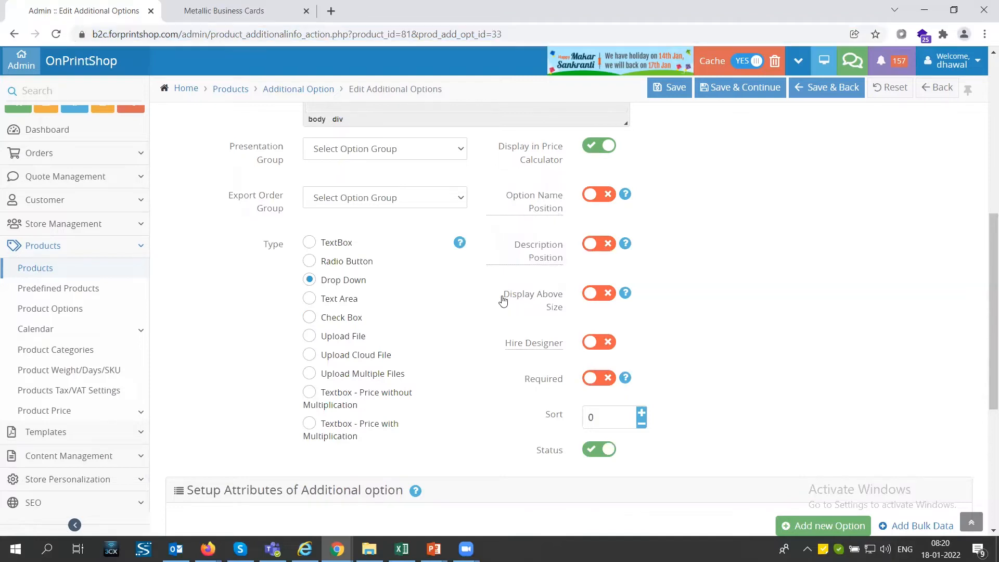
drag(501, 294, 576, 305)
click(260, 15)
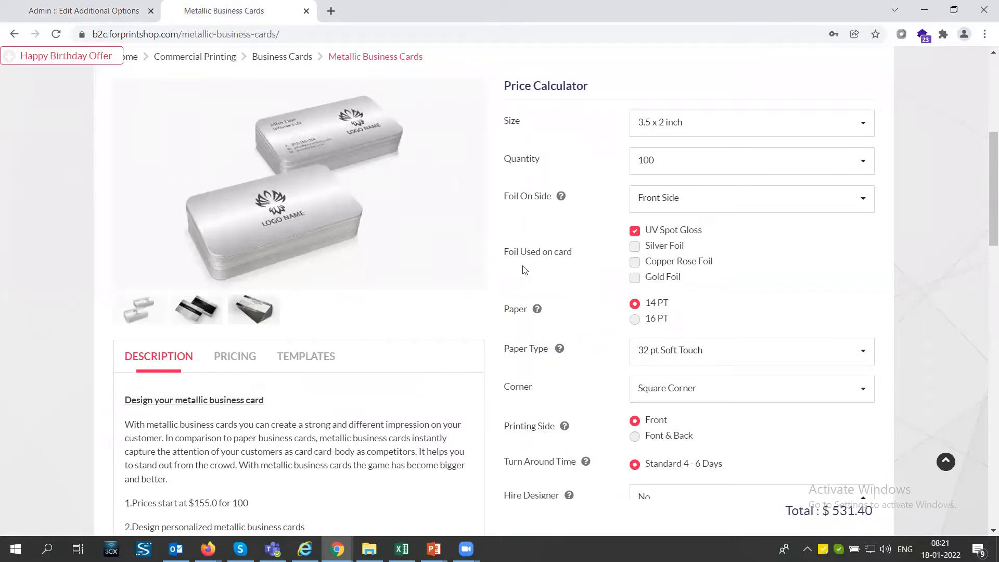
click(83, 11)
Step: Locate the option's Hire Designer setting, and try Hire Designer set to Yes in the storefront price calculator
drag(505, 344, 563, 344)
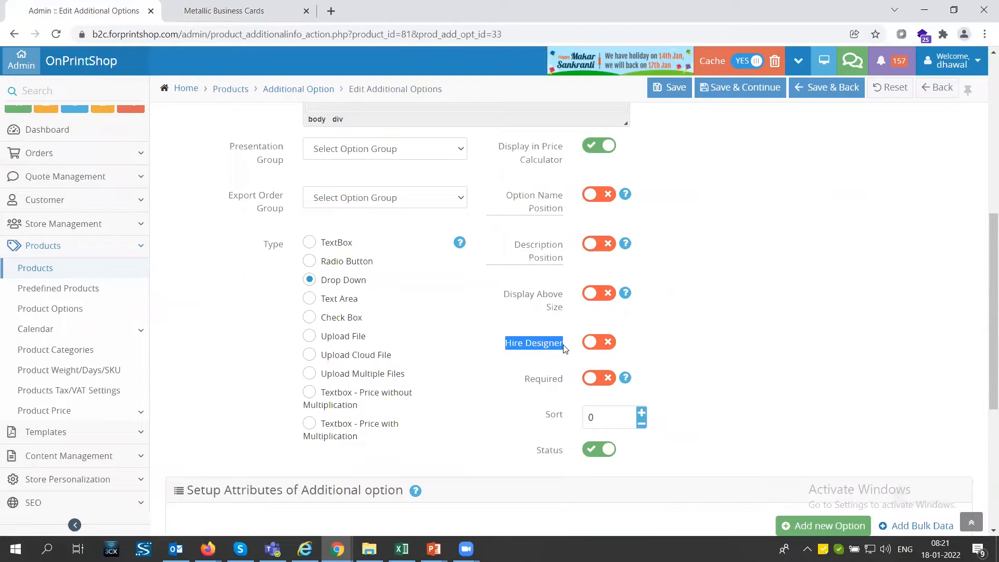
click(239, 9)
click(685, 242)
click(677, 276)
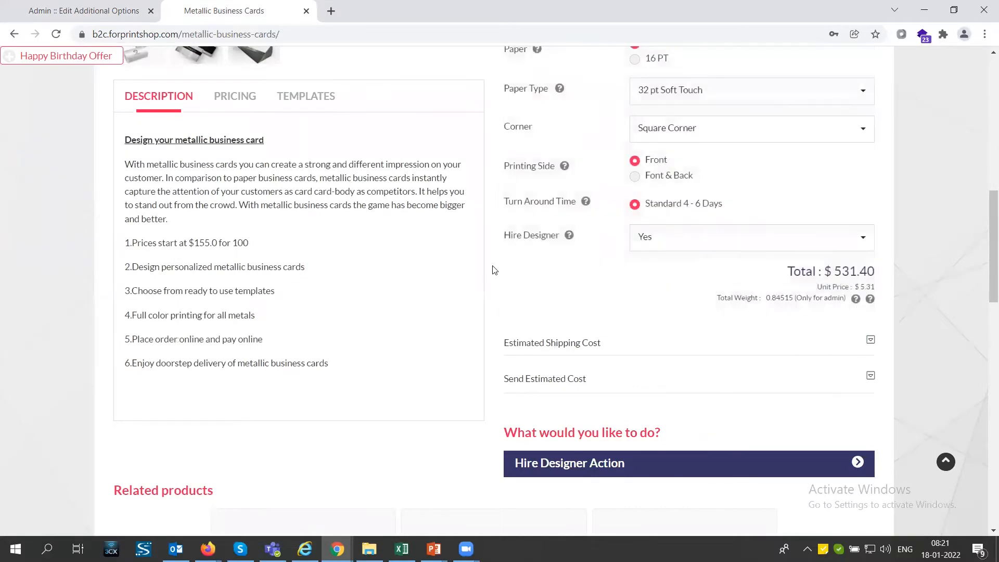
Step: Examine the option's Required setting and view the Foil On Side choices in the storefront calculator
drag(524, 379, 572, 378)
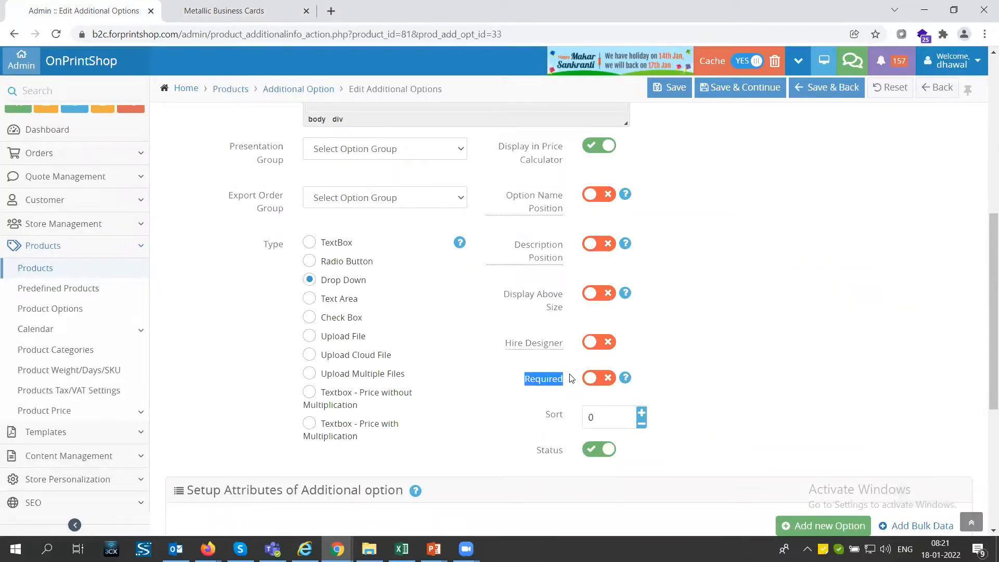
click(187, 7)
scroll(556, 200, up, 6)
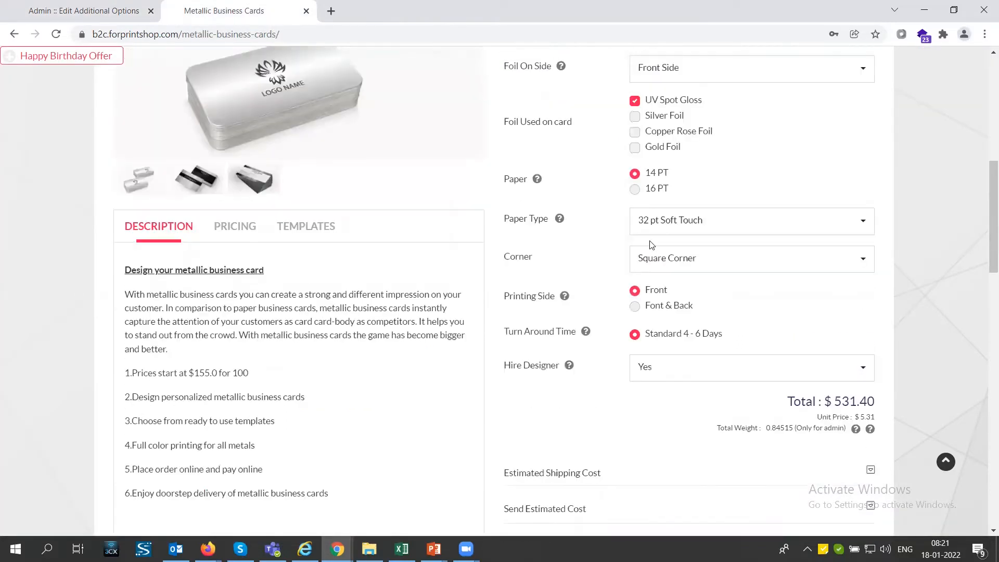
click(657, 267)
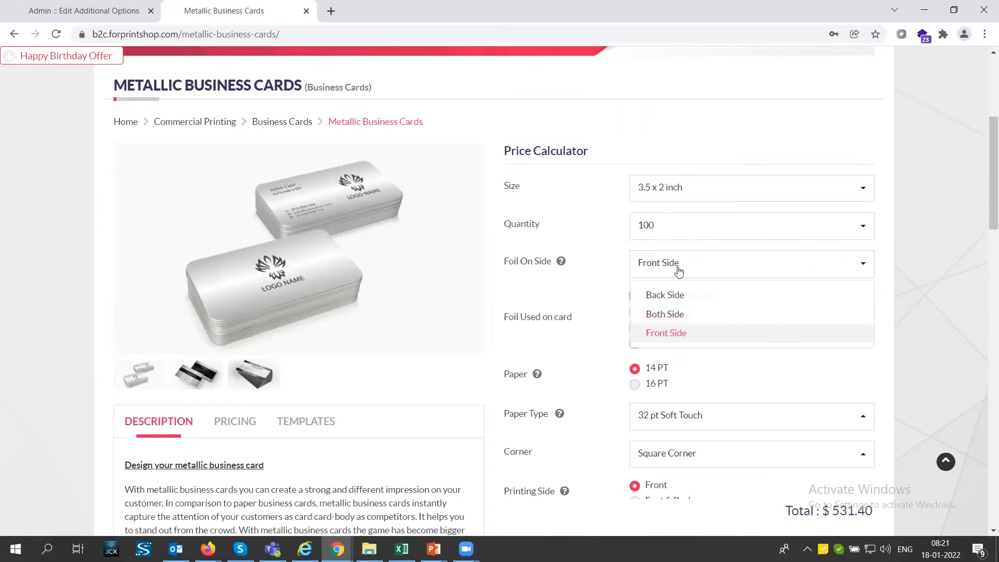
Step: Review the Back Side, Both Side and Front Side attributes and their setup cost fields in the admin
key(ctrl+Tab)
drag(268, 320, 240, 315)
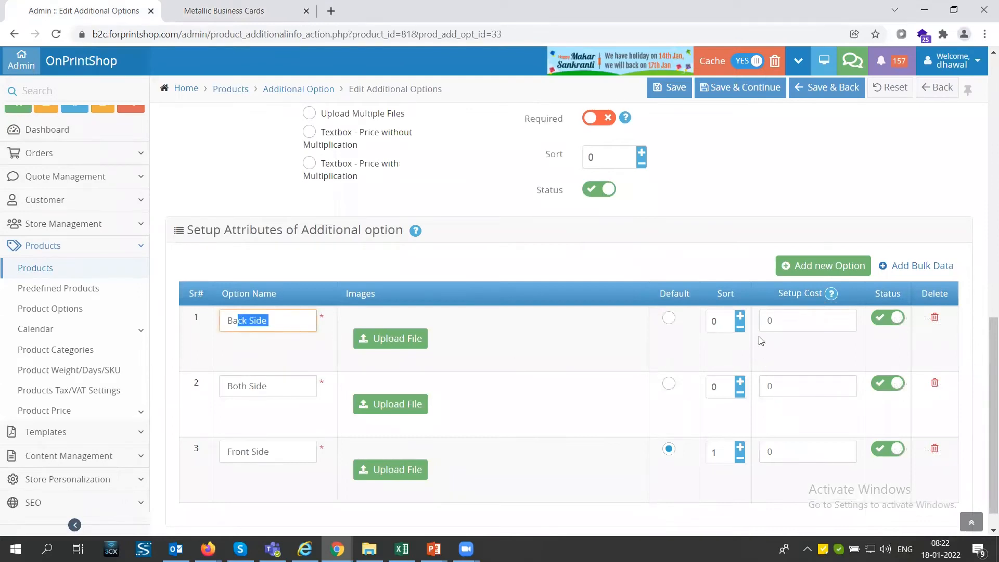
click(791, 320)
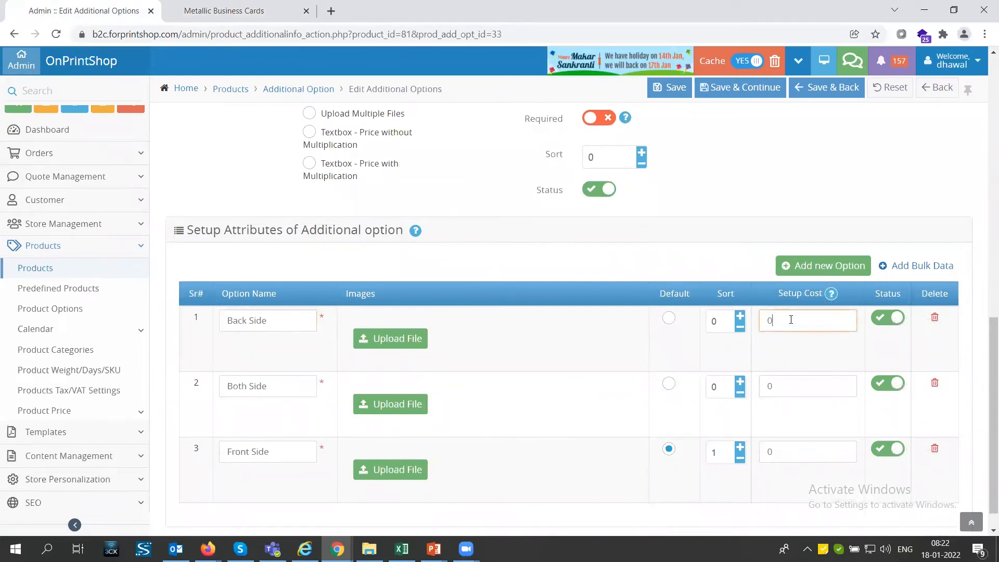
click(793, 393)
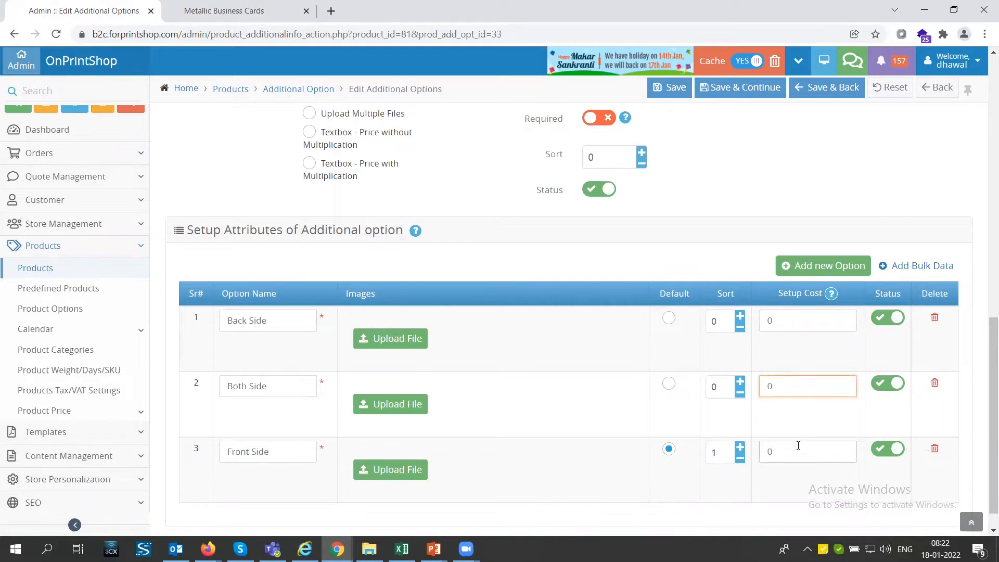
Step: Save the Foil On Side option, continue to its attribute prices, and review the Back Side price for quantity 100
click(732, 88)
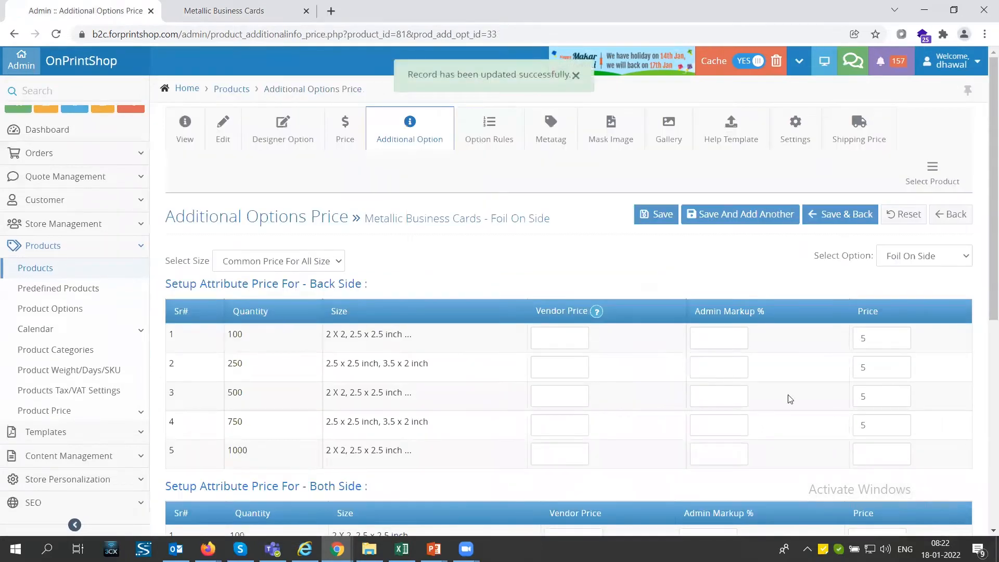
scroll(790, 399, down, 1)
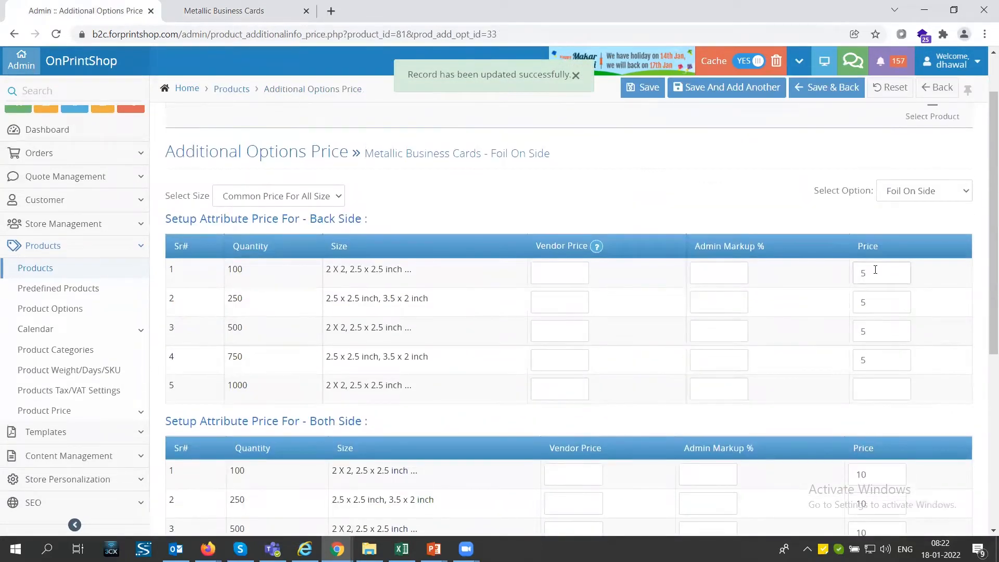
drag(875, 269, 856, 271)
scroll(521, 313, up, 1)
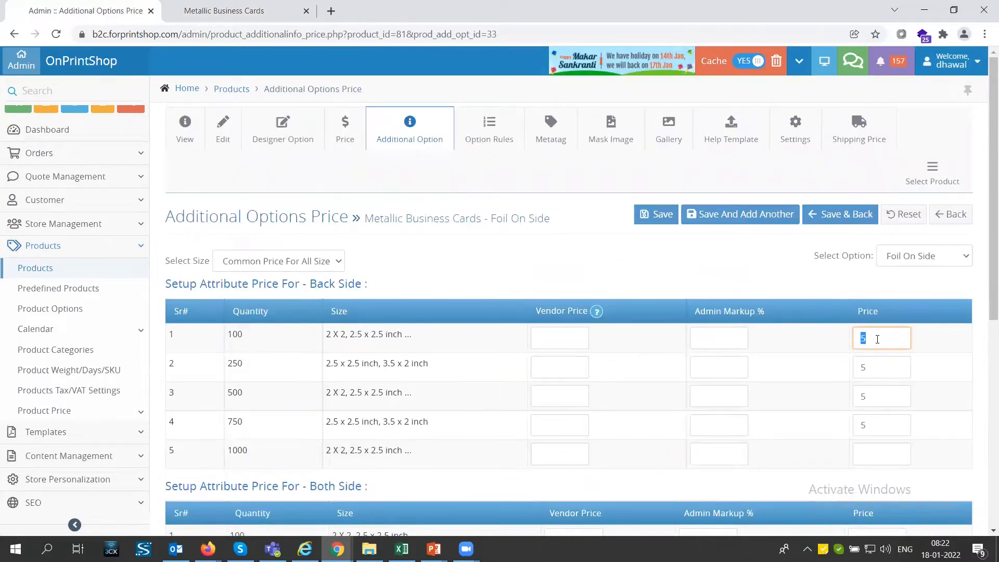
scroll(877, 339, down, 2)
Step: Try the Font & Back printing side on the storefront with Foil On Side set to Front Side, and return Printing Side to Front
key(ctrl+Tab)
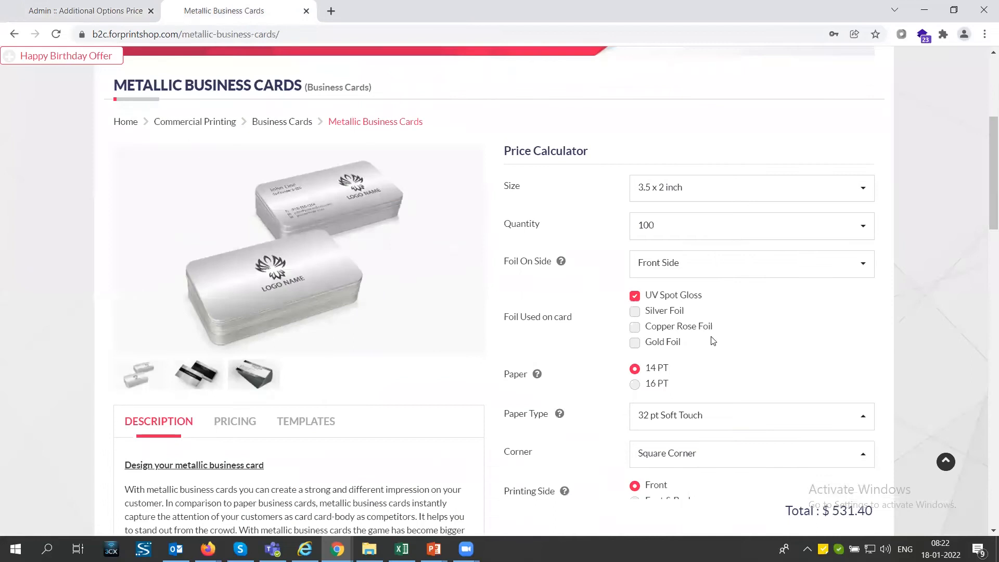
scroll(707, 441, down, 3)
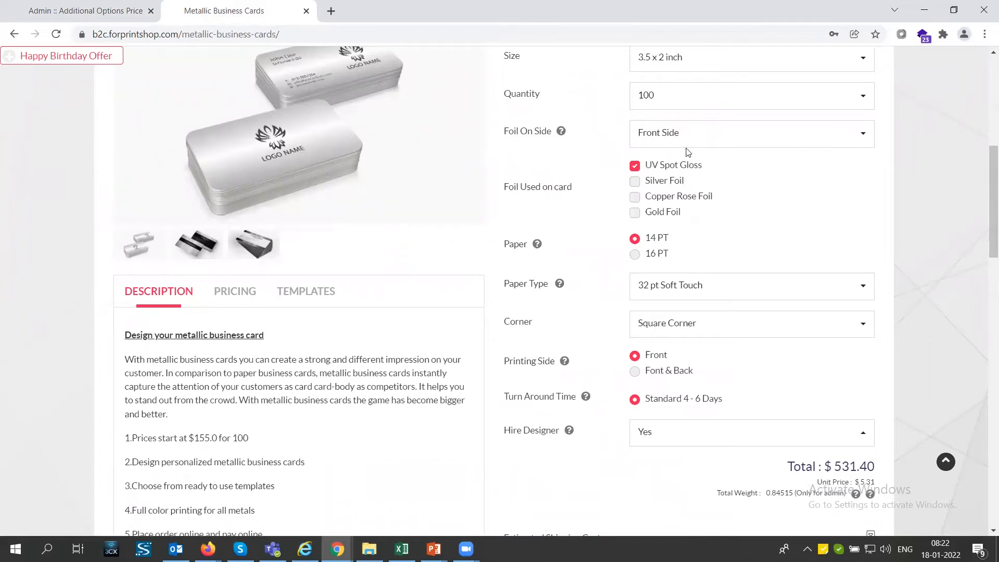
scroll(692, 302, up, 1)
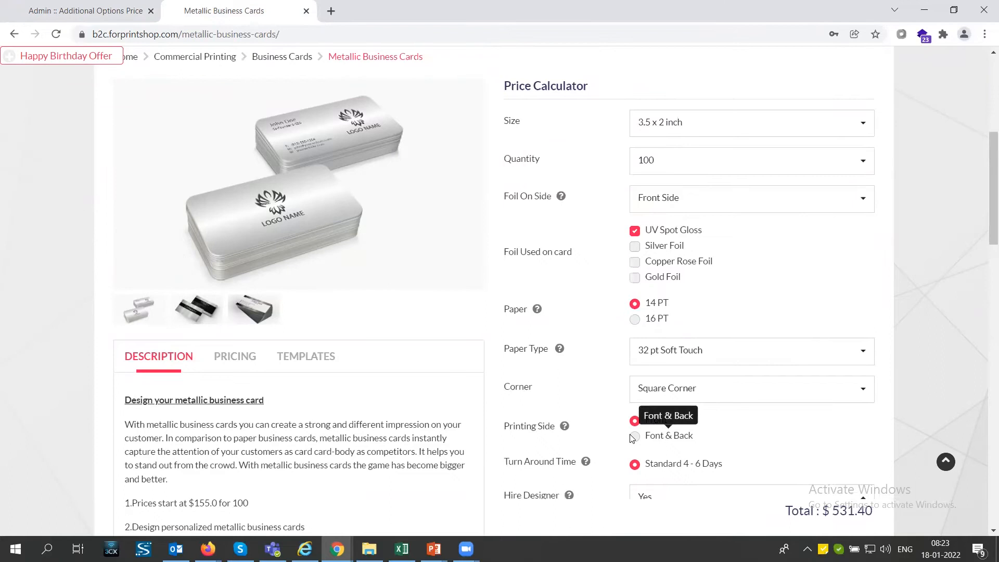
click(635, 437)
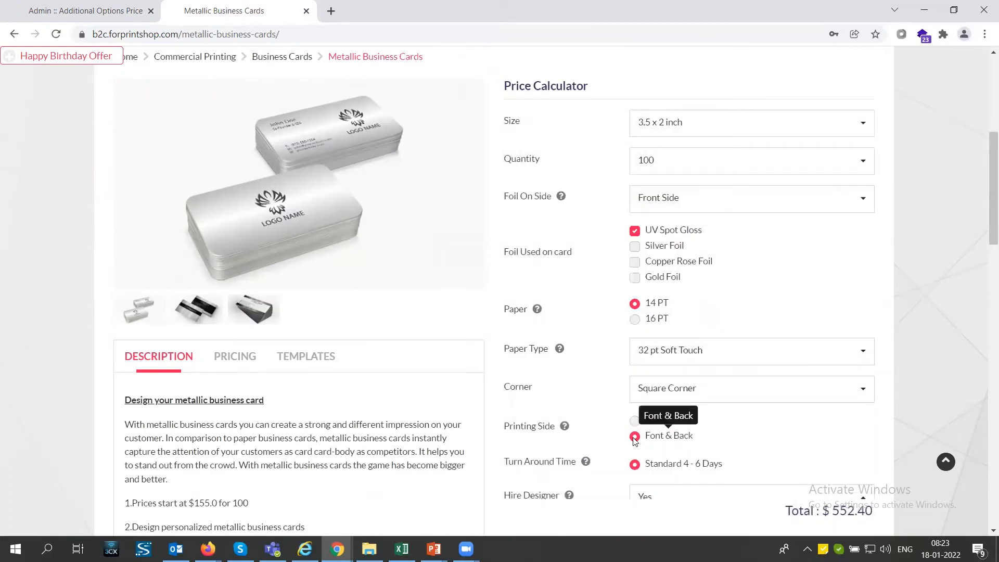
click(653, 209)
click(653, 269)
click(634, 421)
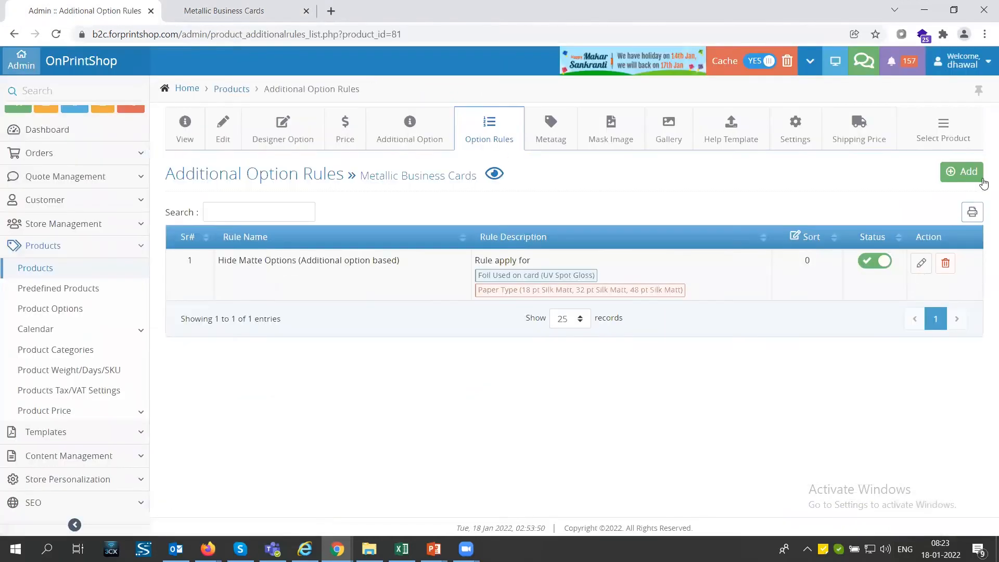
Step: Add an option rule for Metallic Business Cards named Rule 1, with the rule type Additional option based
click(967, 176)
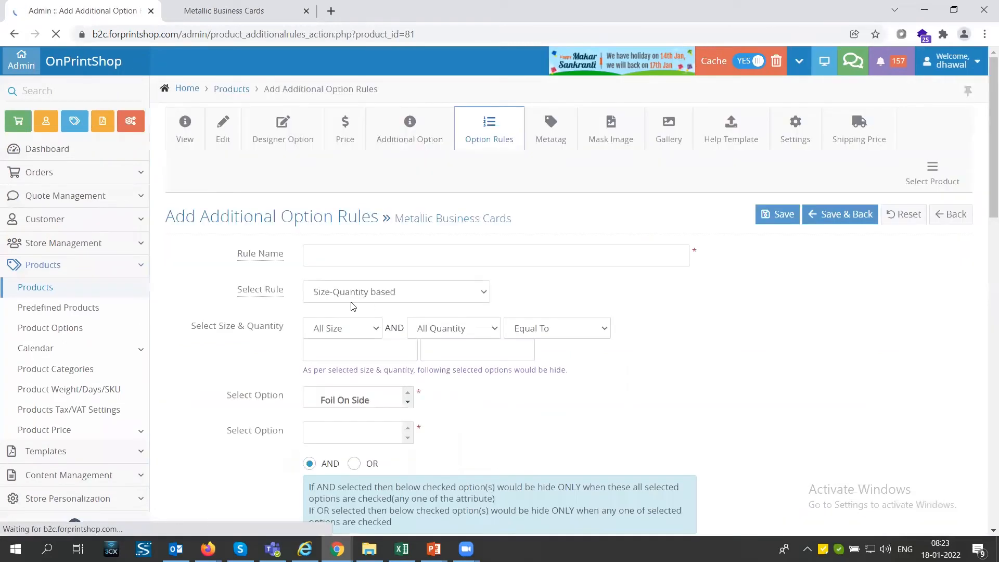
click(331, 259)
click(329, 285)
click(357, 299)
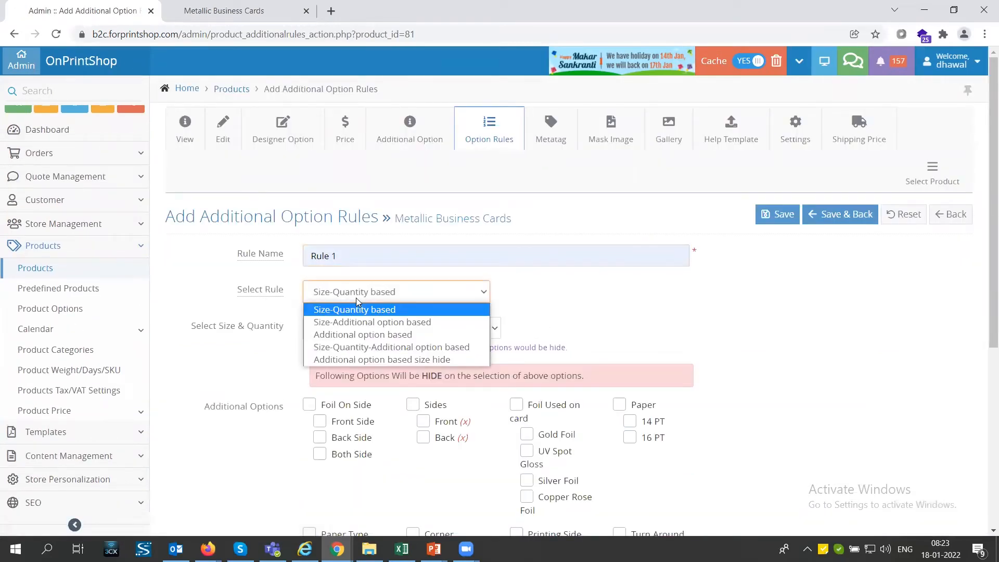
click(354, 337)
Step: Make Rule 1 hide the Font & Back printing side when Foil On Side is Front Side, and save the rule
click(351, 329)
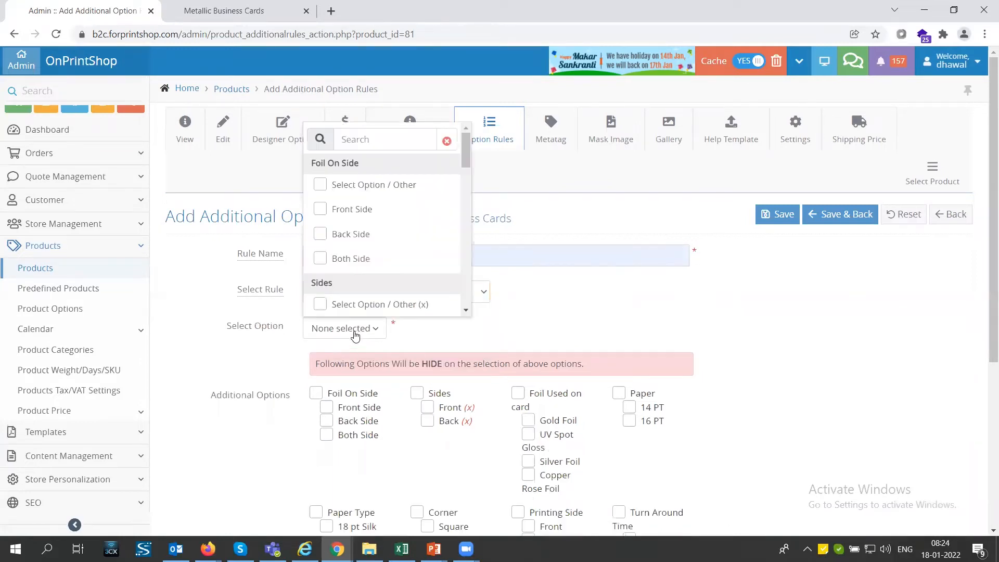
click(320, 209)
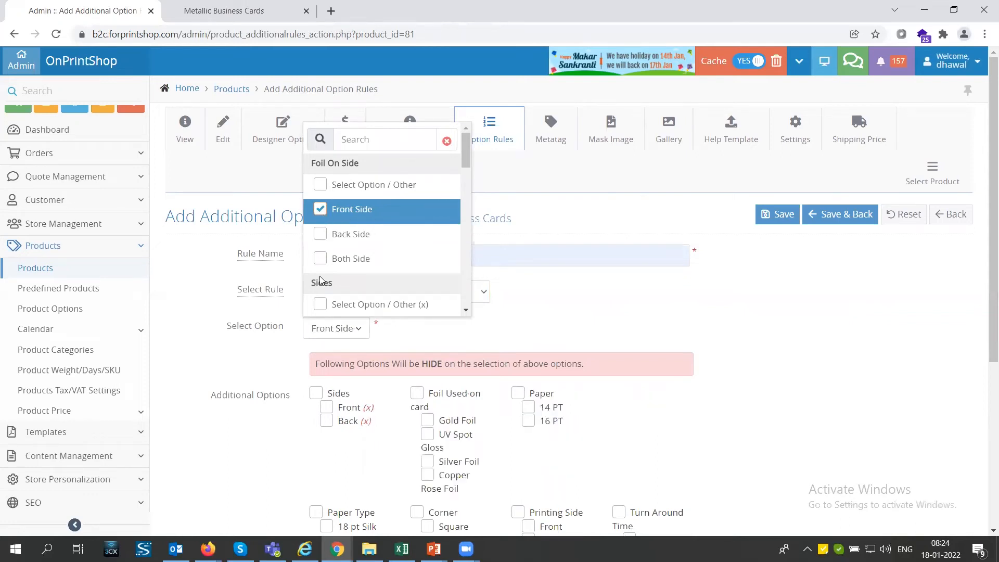
click(321, 458)
scroll(489, 417, down, 2)
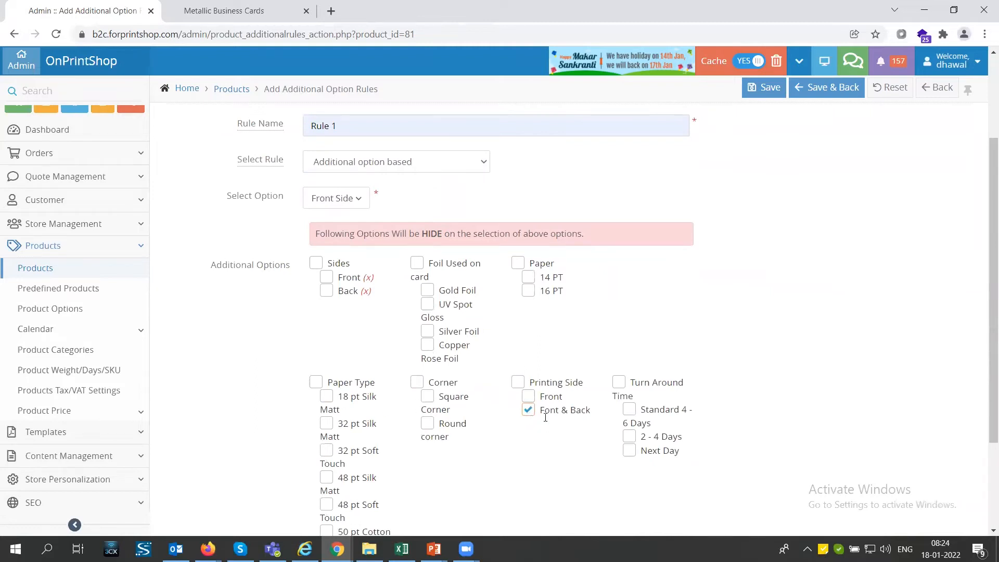
click(749, 88)
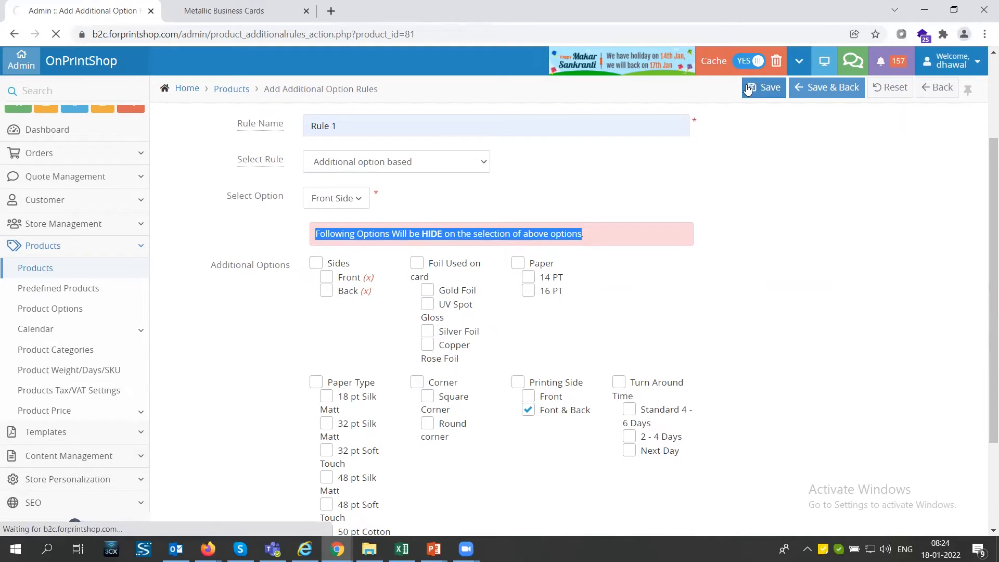
Step: Check the Printing Side choices on the storefront product page with Foil On Side set to Front Side
key(ctrl+Tab)
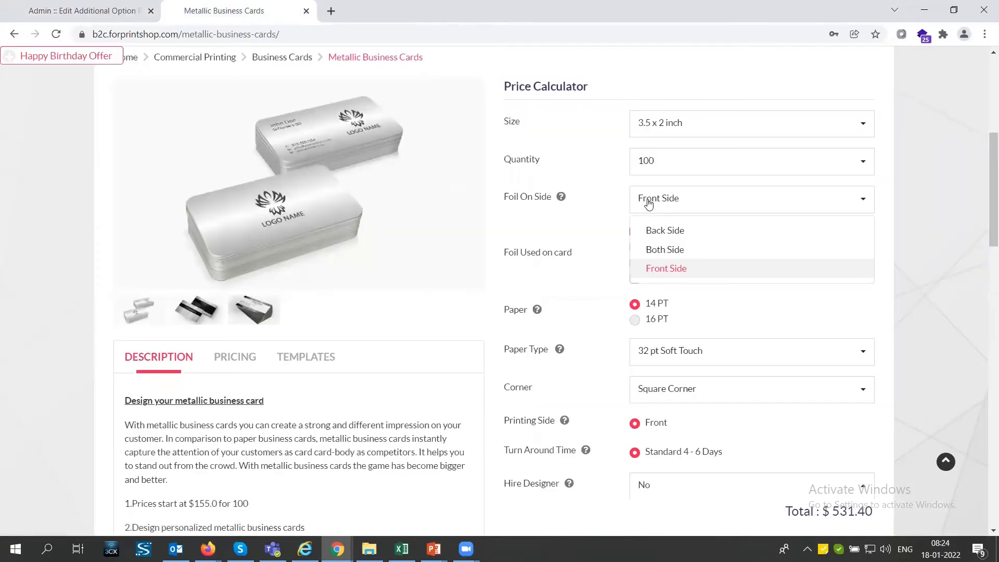
triple_click(519, 425)
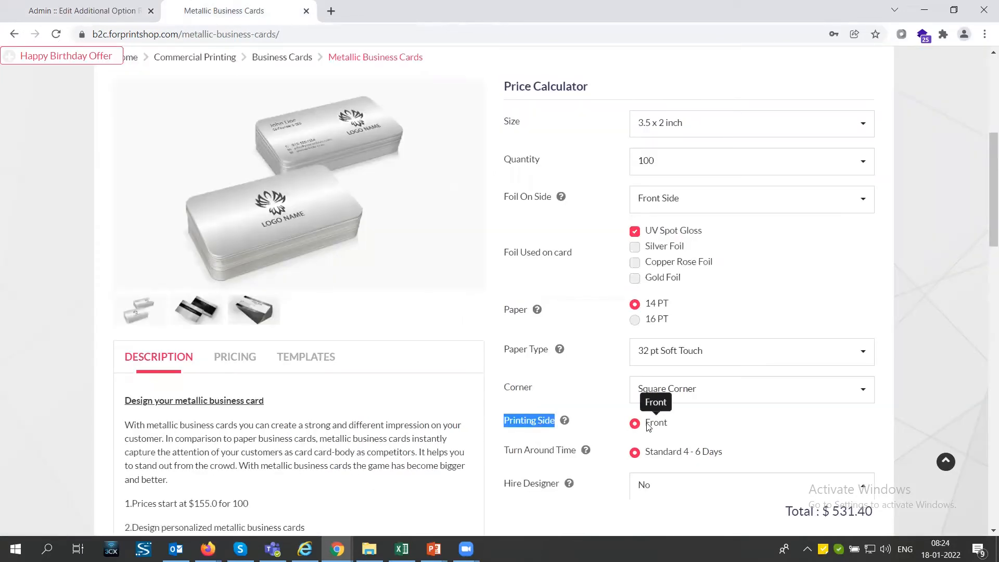
Step: Set Foil On Side to Both Side on the storefront product page and choose Font & Back as the printing side
click(657, 206)
click(666, 251)
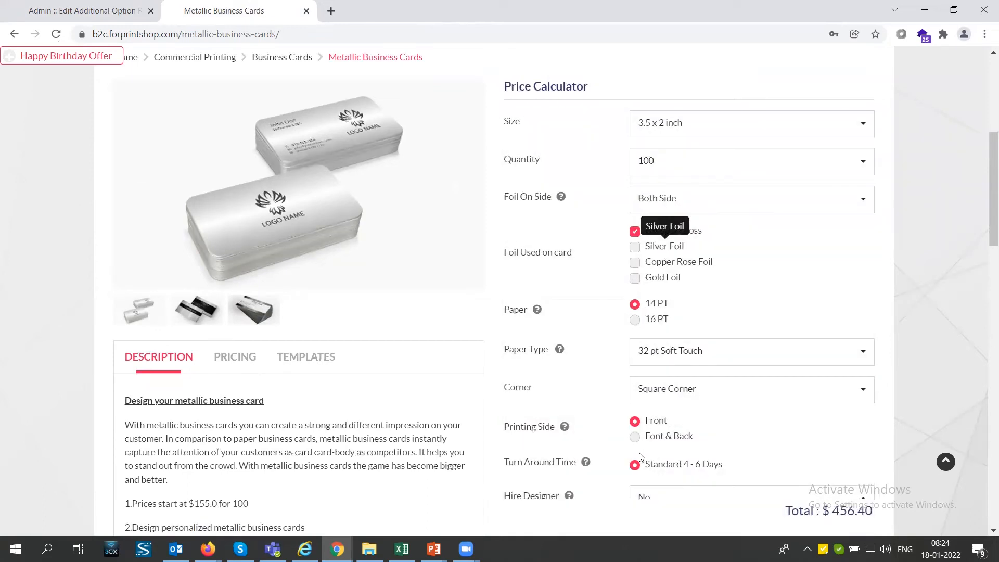
click(635, 437)
triple_click(566, 254)
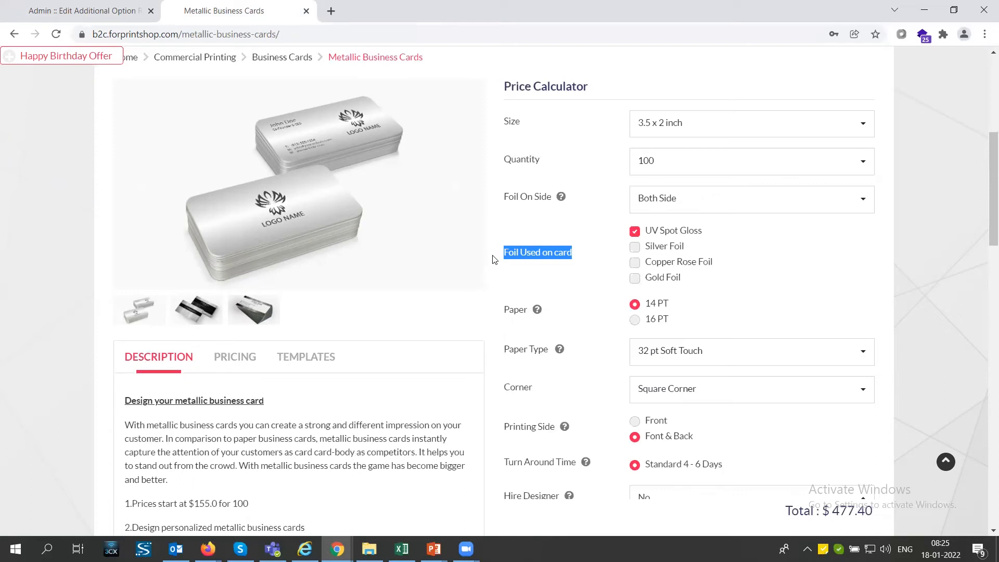
Step: Go to the admin's master Product Options list and open the Color option for editing
key(ctrl+Tab)
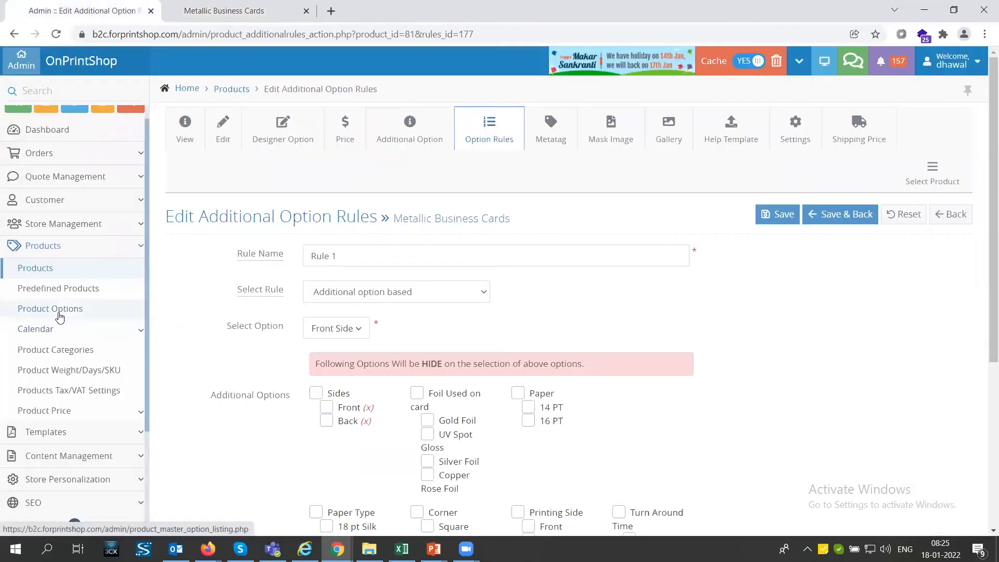
click(60, 316)
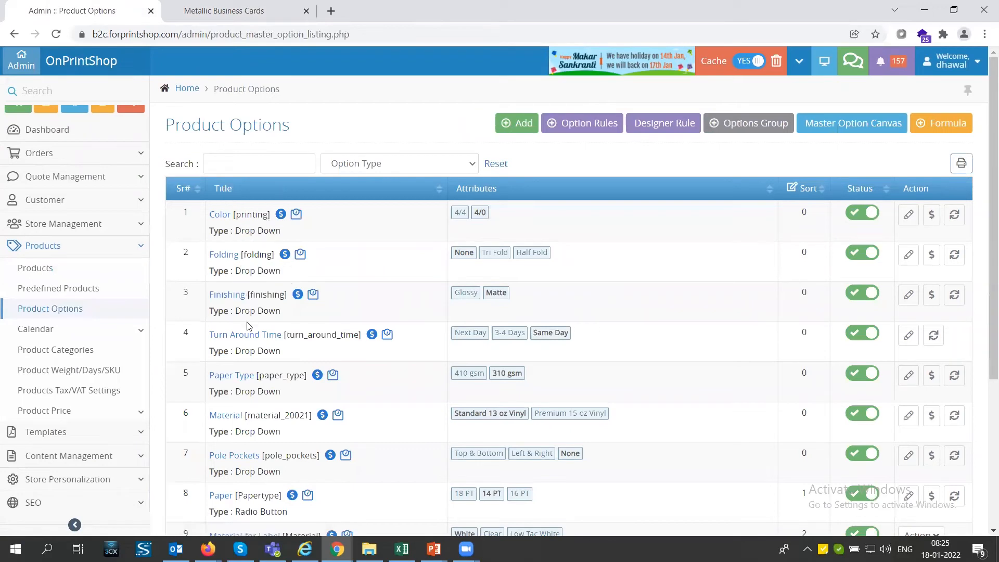
scroll(247, 326, down, 3)
scroll(242, 312, up, 3)
double_click(224, 255)
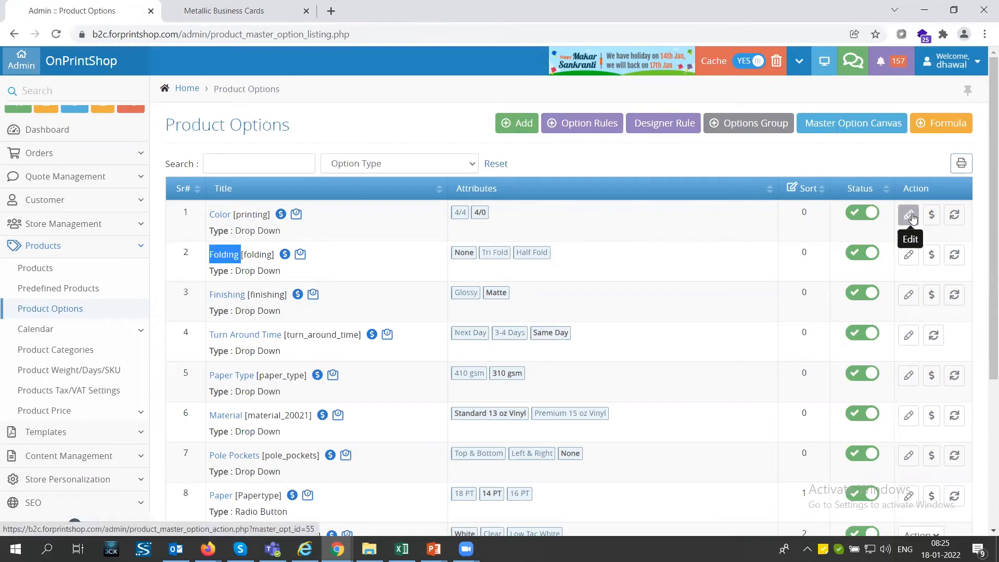
click(909, 215)
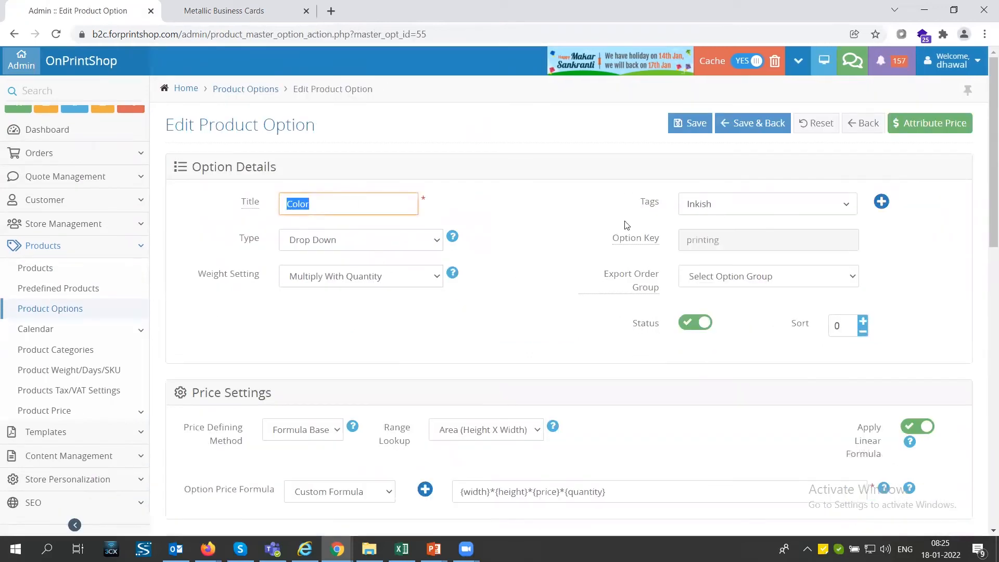
Step: Examine the Color option's type choices, price defining method, range lookup and custom price formula
click(392, 245)
click(394, 245)
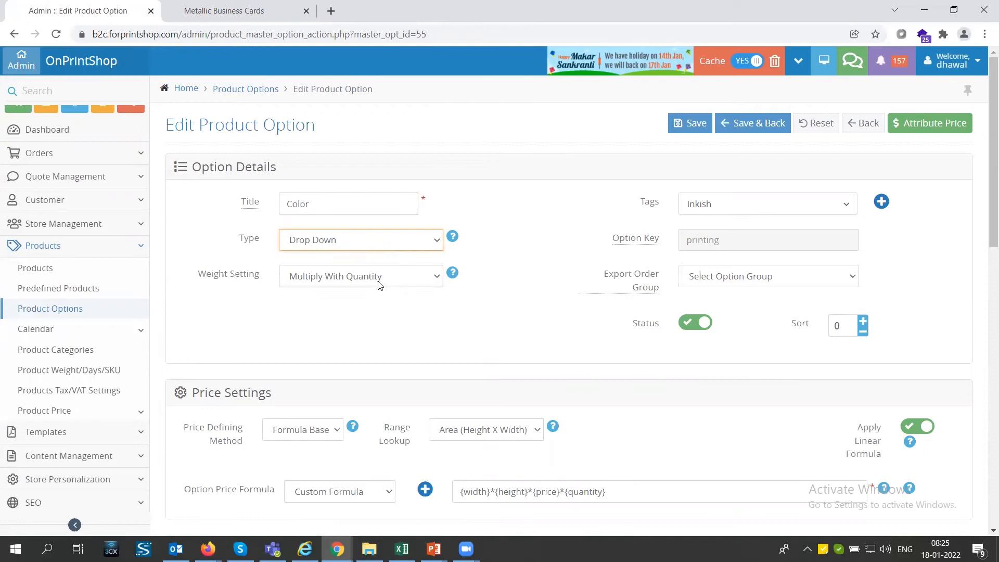
scroll(379, 281, down, 1)
click(302, 365)
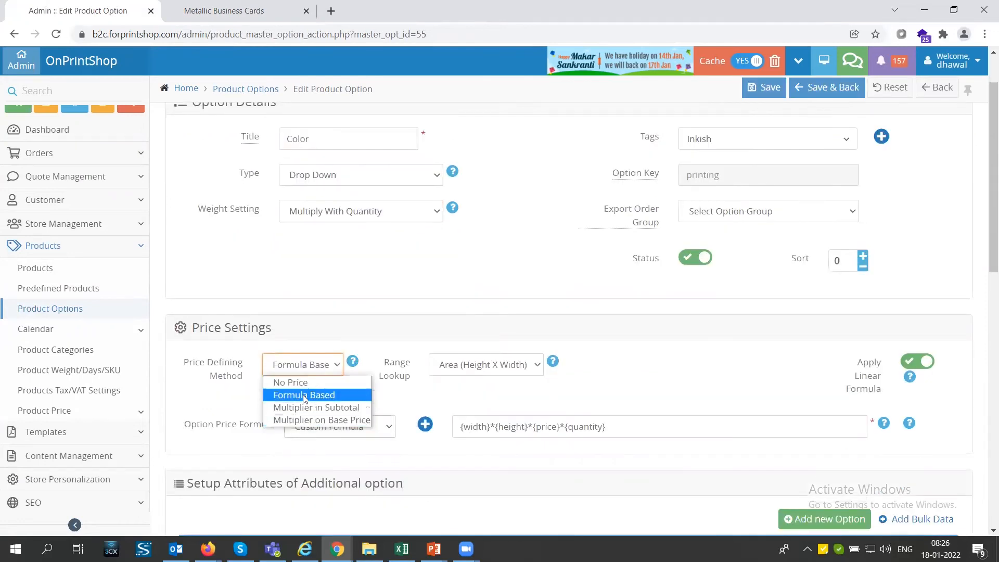
click(451, 382)
click(469, 365)
drag(614, 428, 391, 457)
Step: Review the Color option's attribute setup and its presentation settings
scroll(392, 460, down, 4)
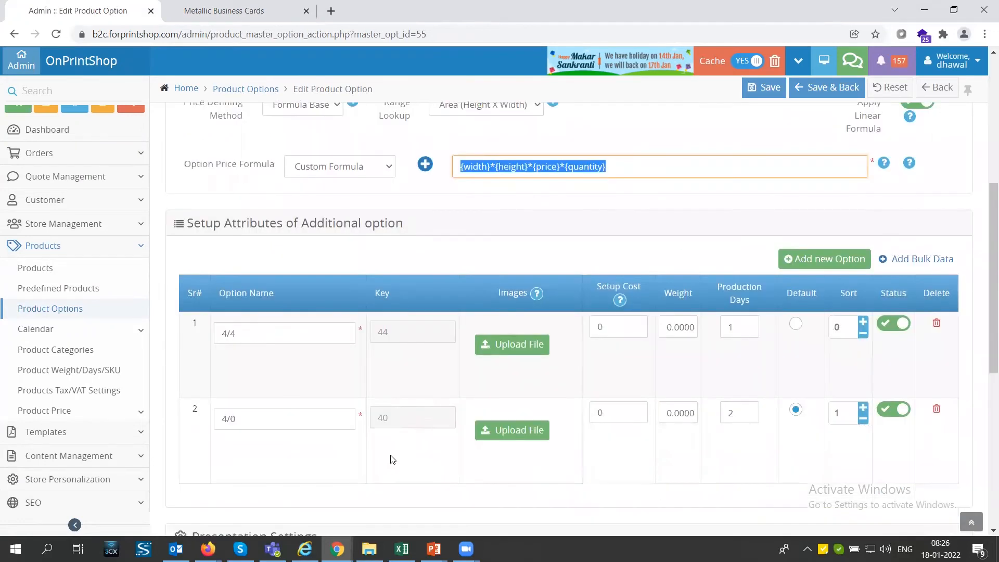
scroll(771, 270, down, 6)
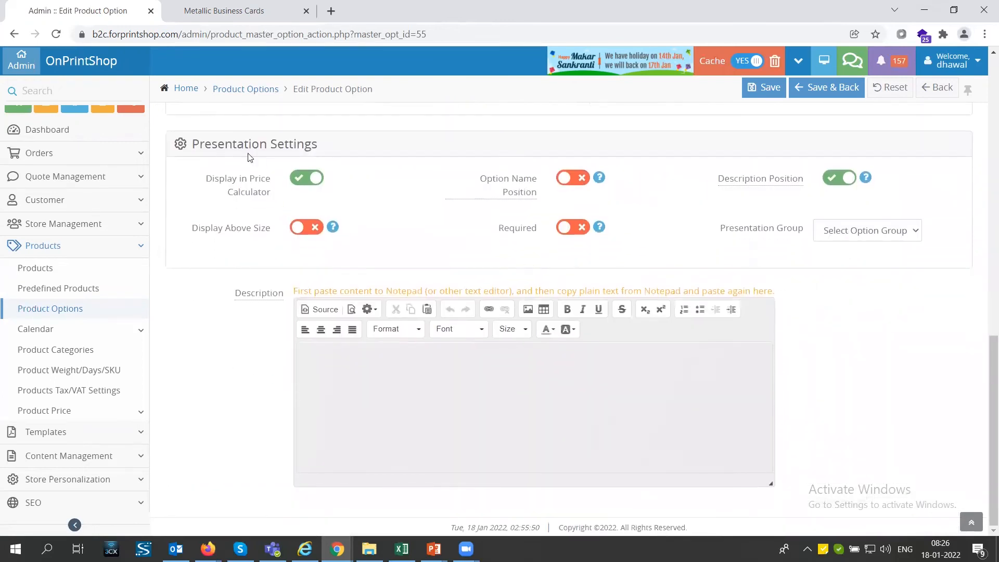
scroll(604, 288, up, 12)
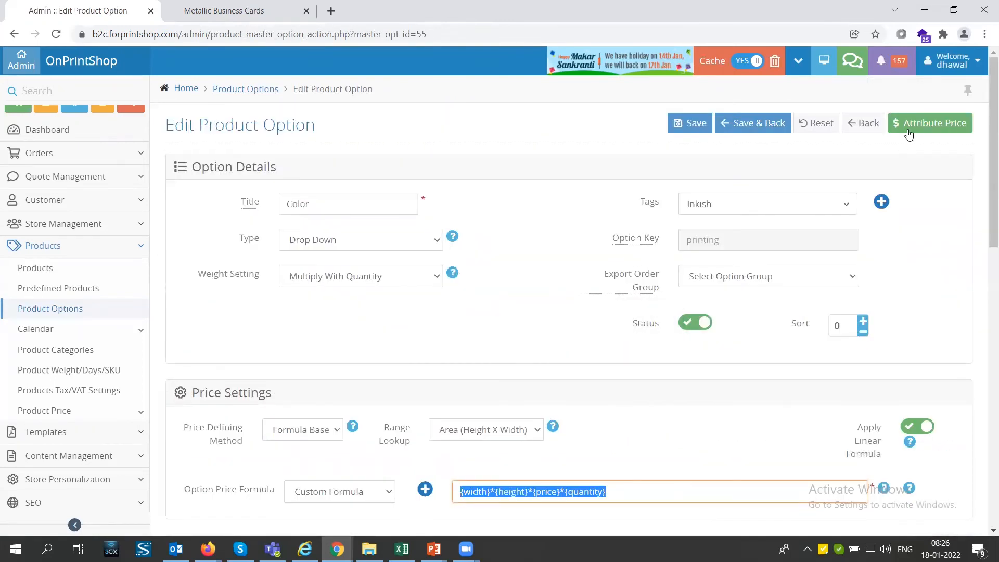
Step: Open the attribute prices of the Color option and inspect the area-range prices for Color-4/0
click(928, 132)
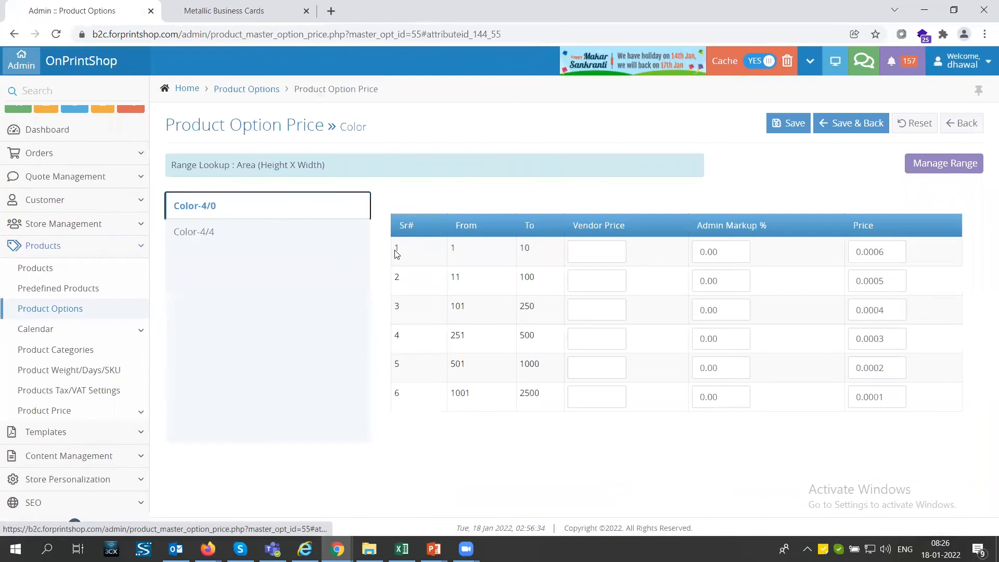
click(898, 252)
click(898, 281)
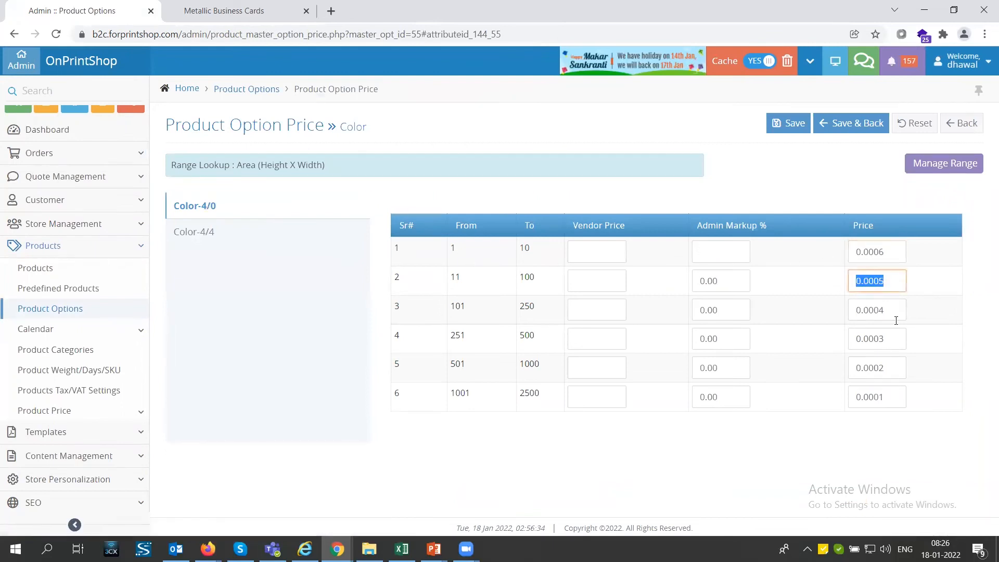
click(886, 314)
Step: Open the Assign Product Options page from the additional options of the Metallic Business Cards product
click(67, 269)
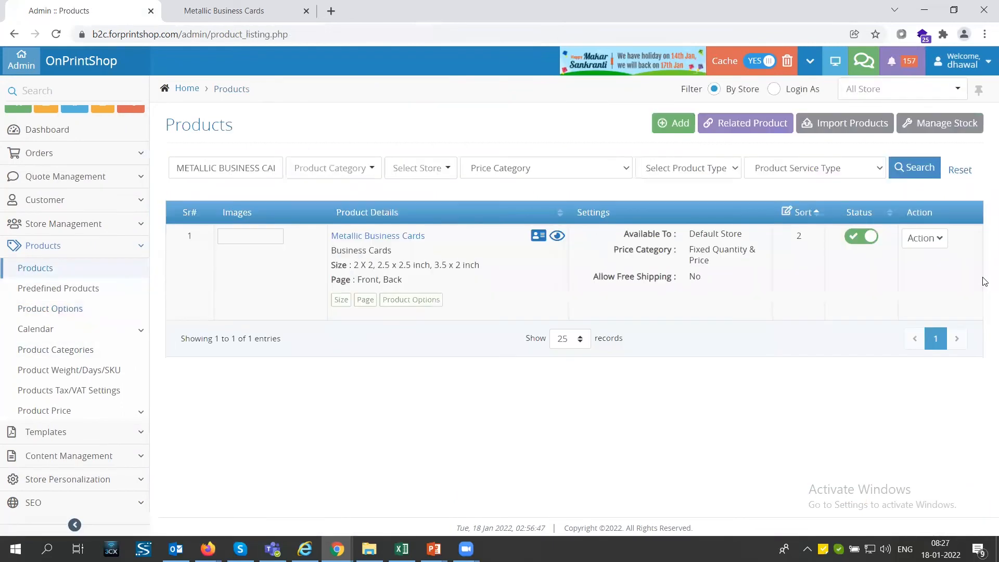
click(924, 238)
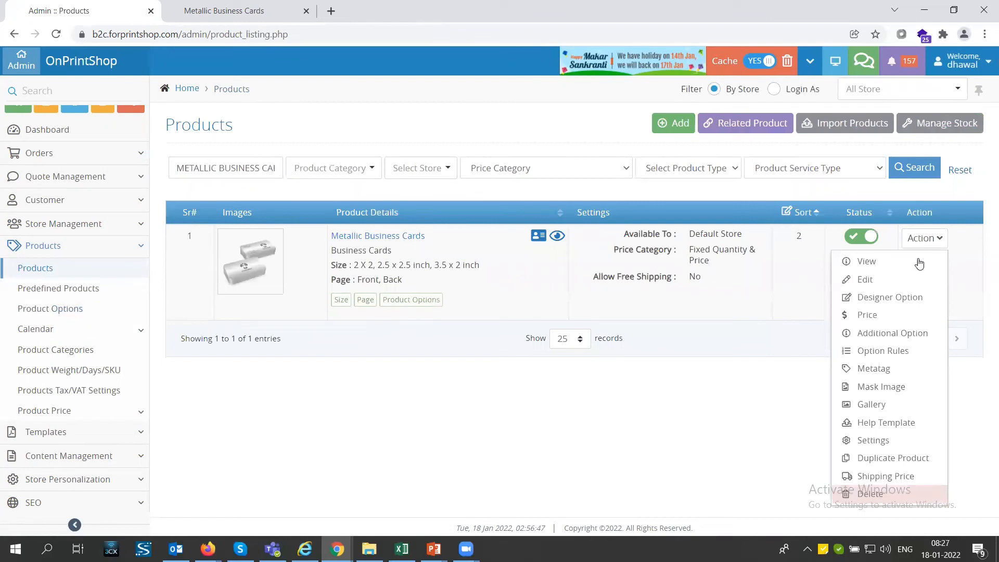
click(897, 333)
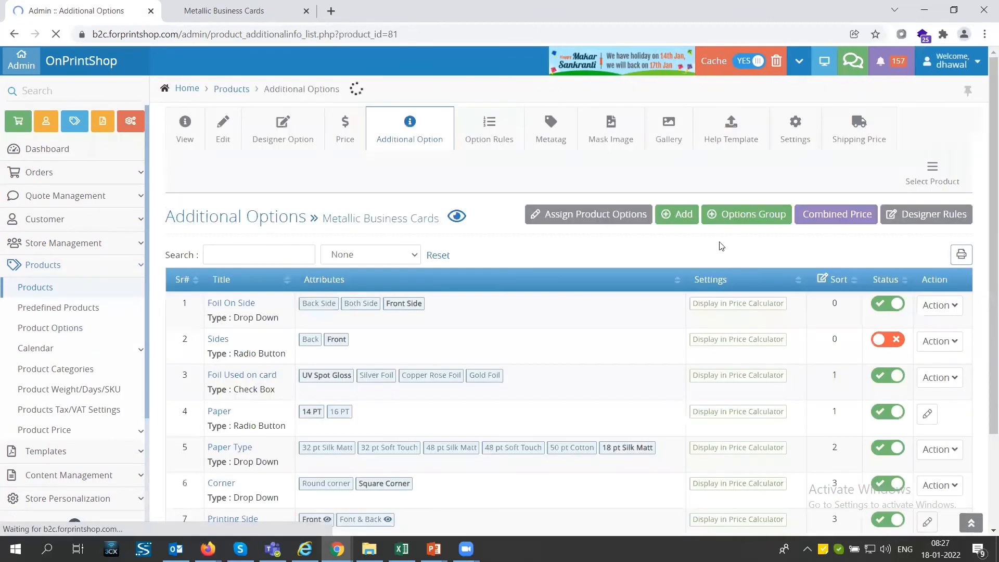
click(591, 220)
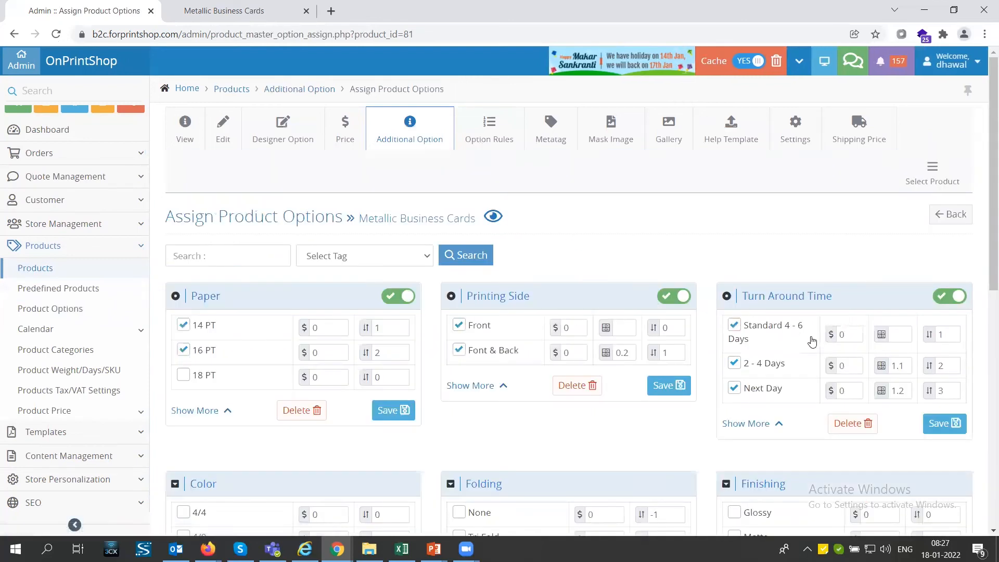
Step: Look through the master options assignable to Metallic Business Cards, and return to its additional options list
scroll(812, 339, down, 6)
scroll(813, 343, down, 3)
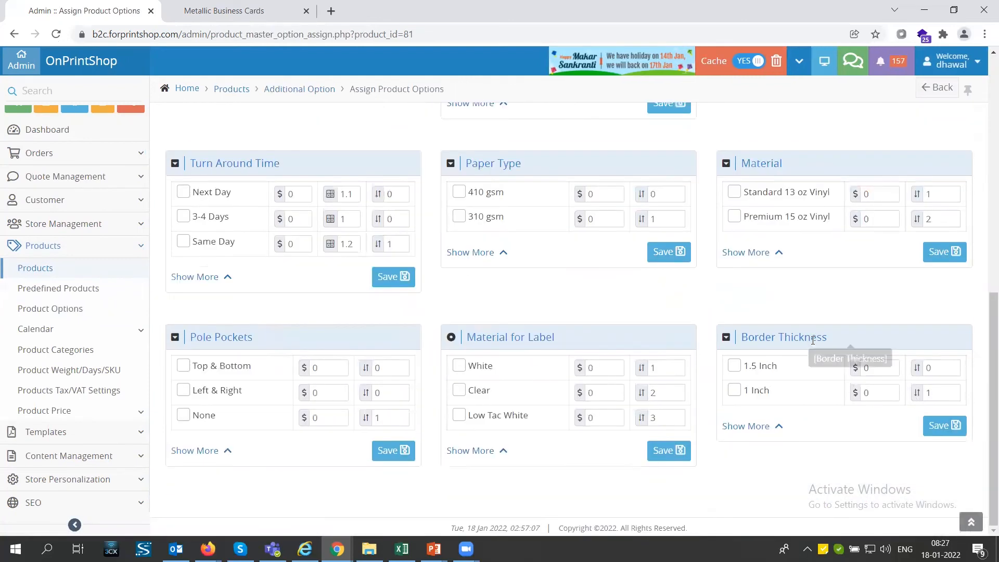
scroll(385, 333, up, 4)
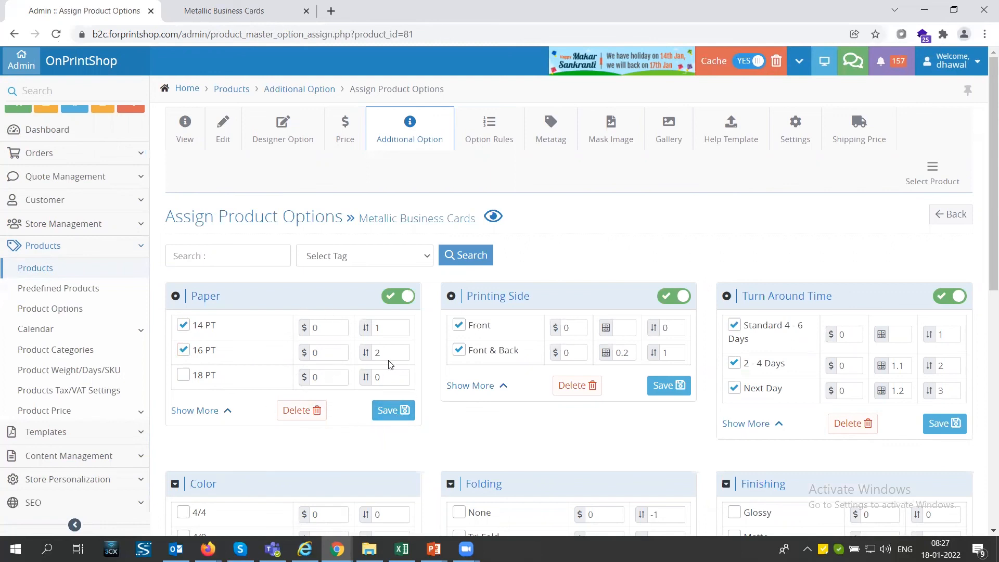
click(423, 147)
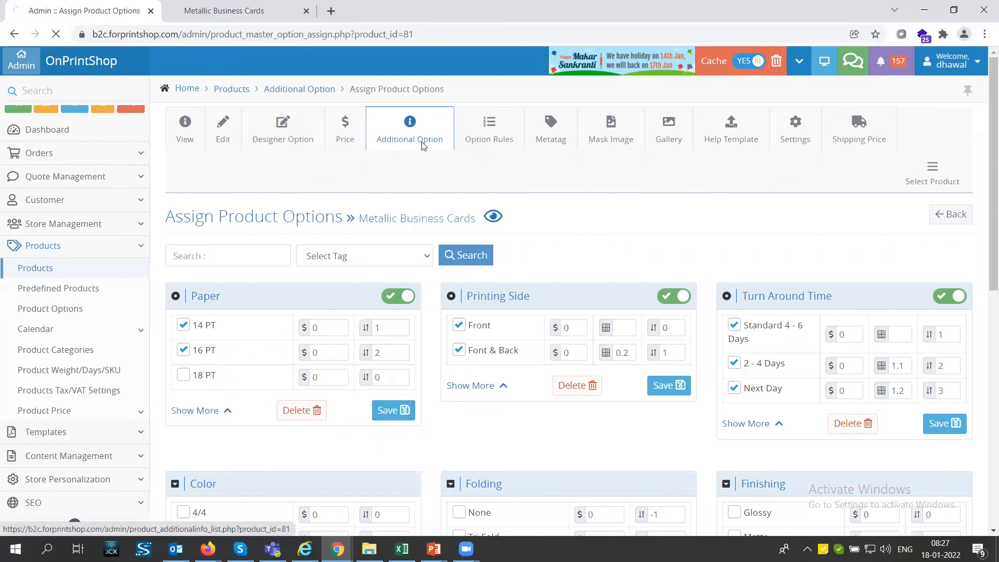